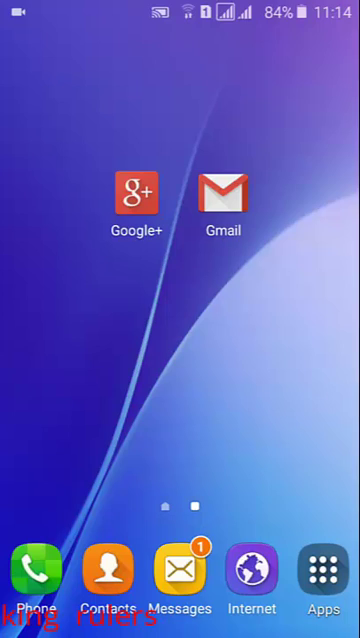
Launch Google+, get past the Gmail introduction, and dismiss the Gmail crash message.
left_click(136, 193)
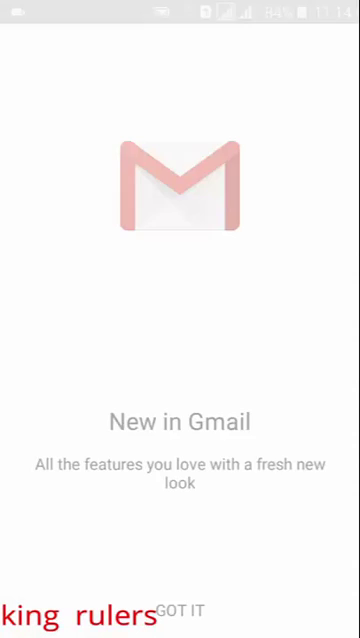
left_click(180, 610)
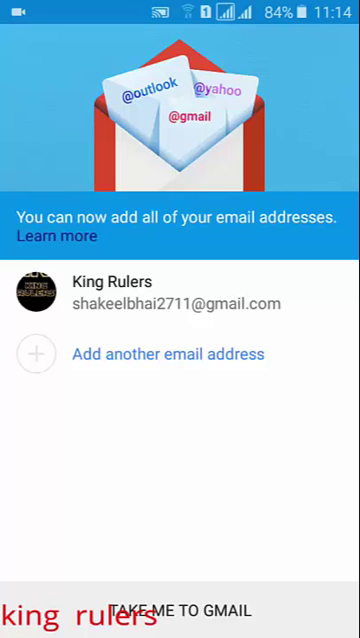
left_click(180, 610)
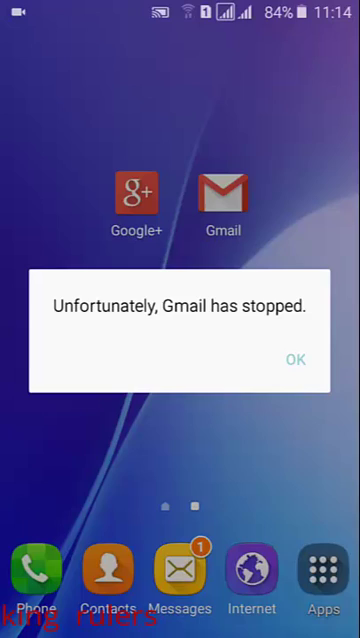
left_click(295, 359)
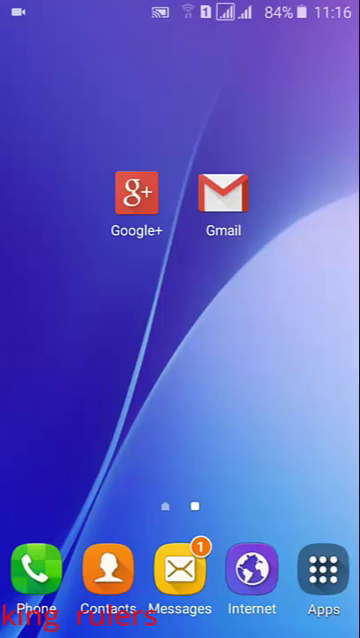
Search the Play Store for 'google+'.
left_click(323, 575)
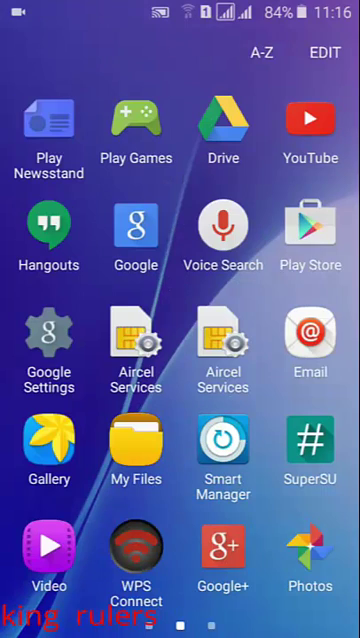
left_click(307, 228)
left_click(130, 56)
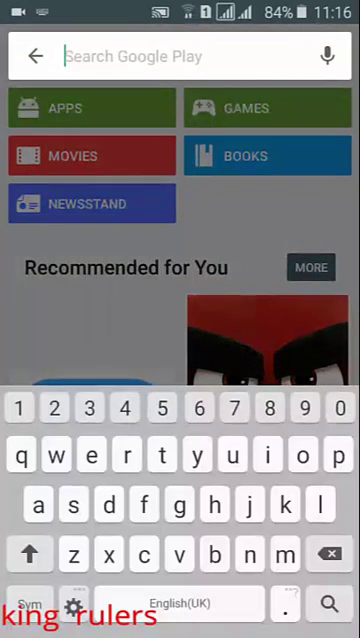
type("googl")
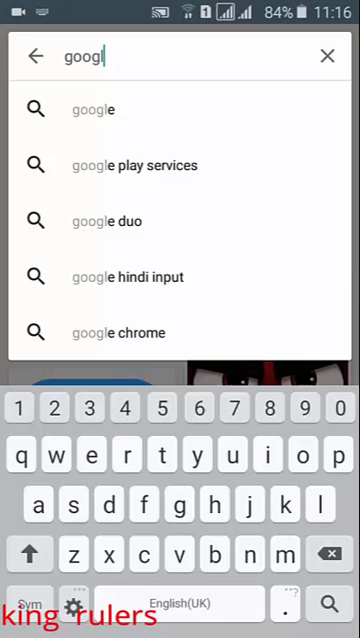
type("e")
left_click(30, 605)
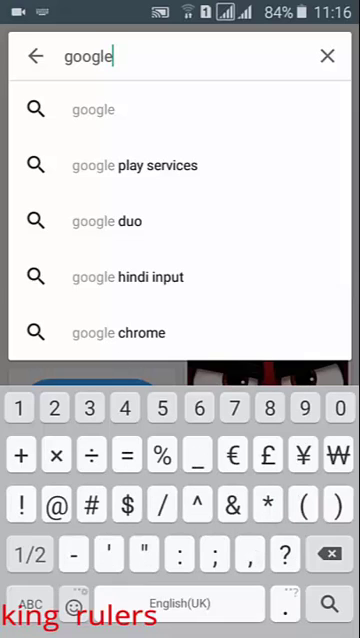
key("Return")
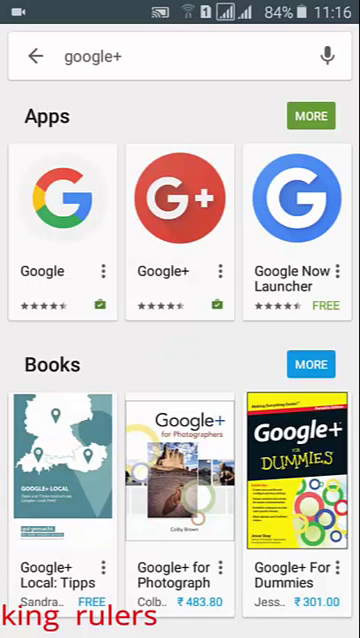
Start the Google+ update and accept its permissions.
left_click(180, 200)
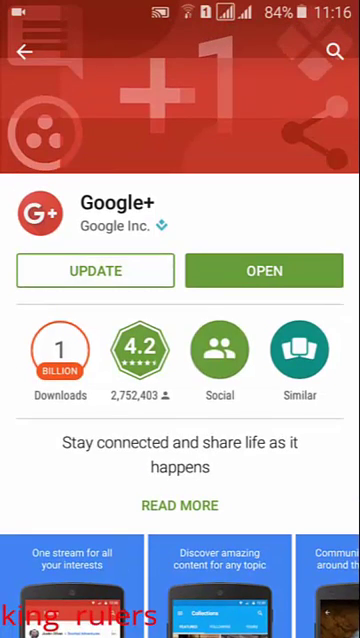
left_click(95, 270)
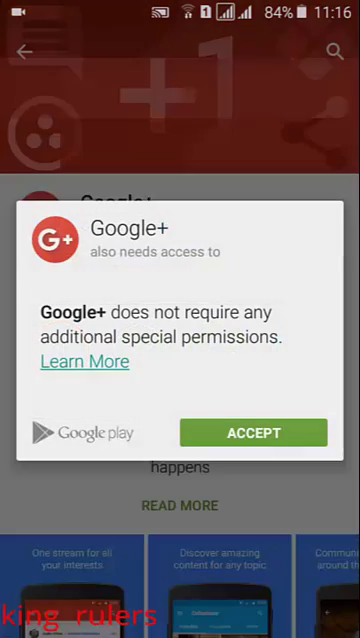
left_click(253, 431)
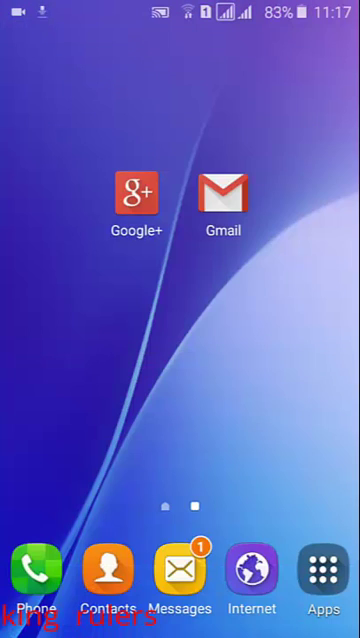
After Gmail crashes again, search the Play Store for 'gmail'.
left_click(136, 193)
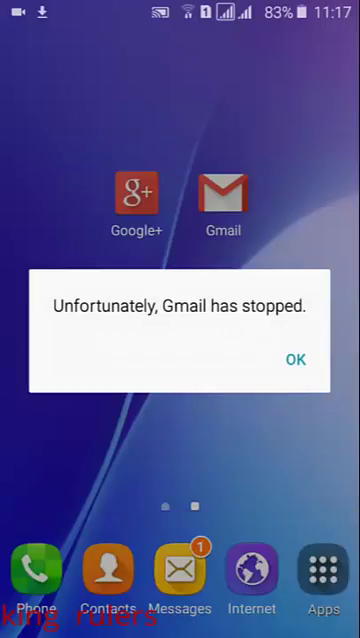
left_click(295, 359)
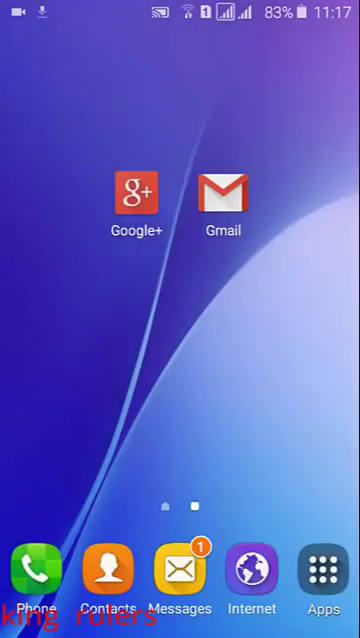
left_click(323, 570)
left_click(223, 548)
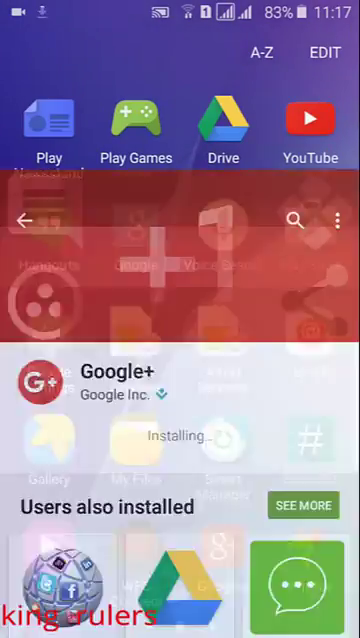
left_click(295, 51)
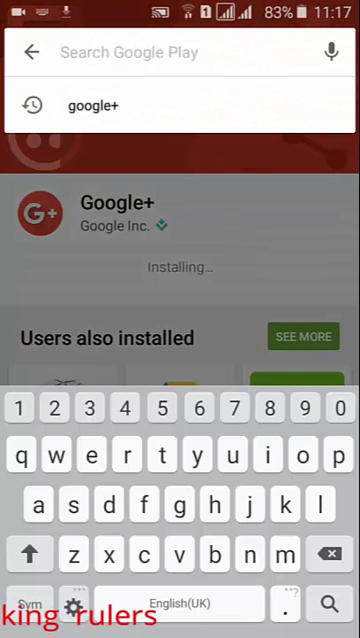
type("gm")
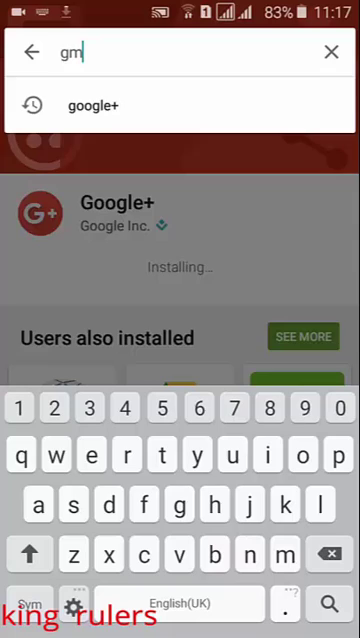
type("ail")
key("Return")
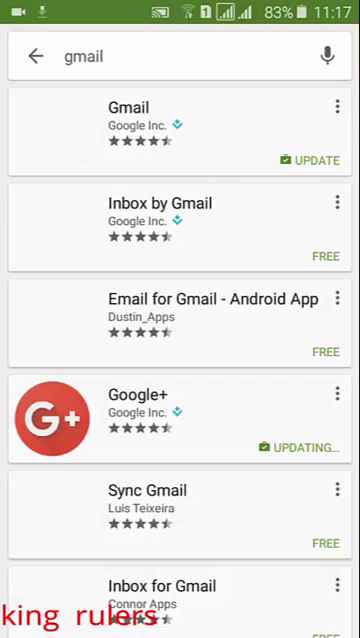
Update Gmail, accept its permissions, and watch its download progress on the details page.
left_click(337, 106)
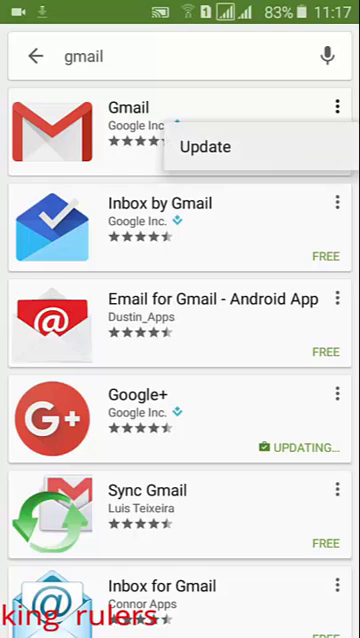
left_click(205, 146)
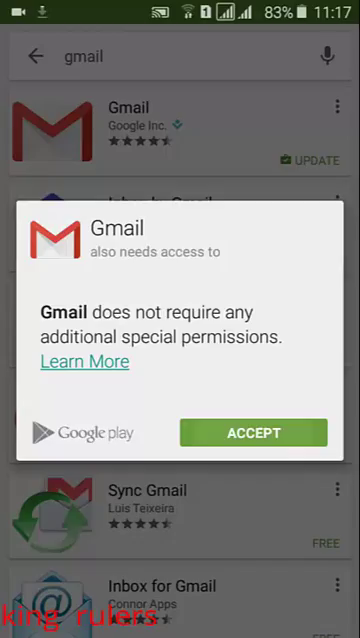
left_click(253, 432)
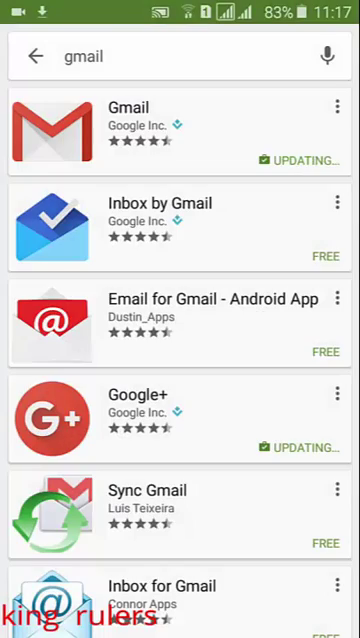
left_click(180, 125)
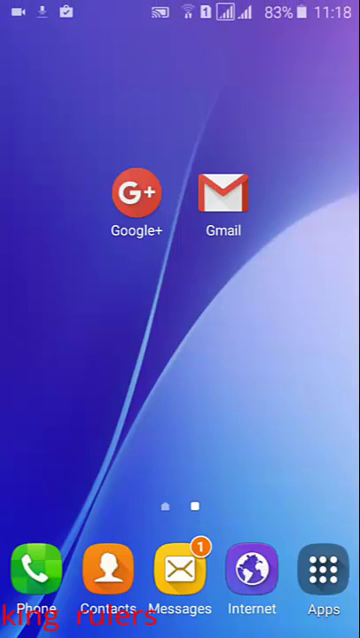
Launch Google+ to trigger the Google Play services update, then go back home.
left_click(137, 194)
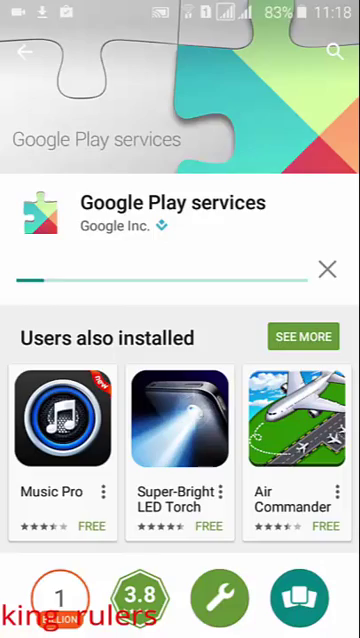
key("Home")
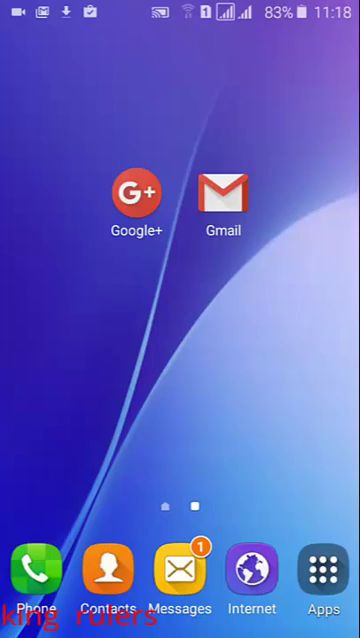
Browse the app pages while Google Play services downloads and reaches installing.
left_click(323, 572)
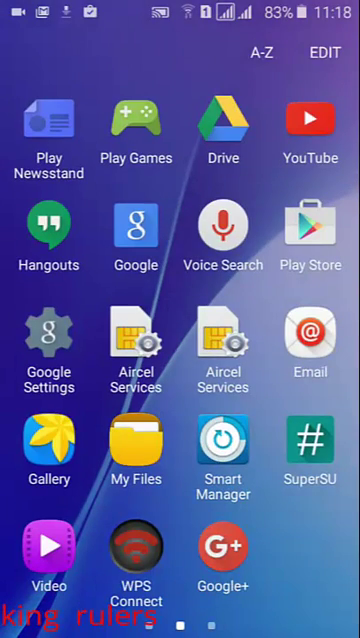
left_click_drag(310, 340, 60, 340)
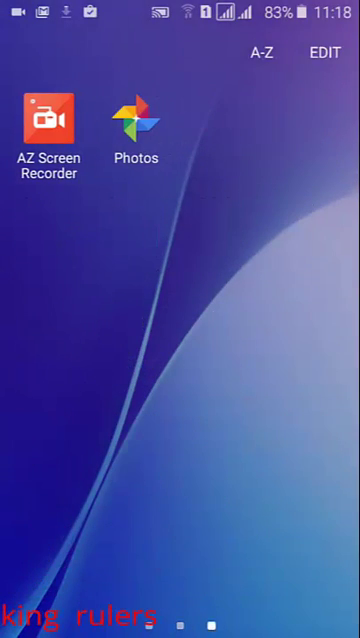
key("Home")
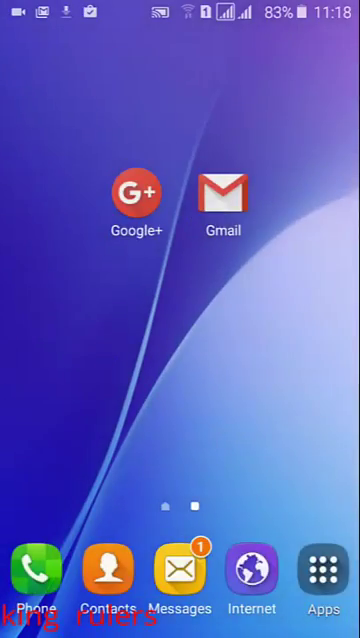
left_click(323, 572)
left_click_drag(60, 340, 310, 340)
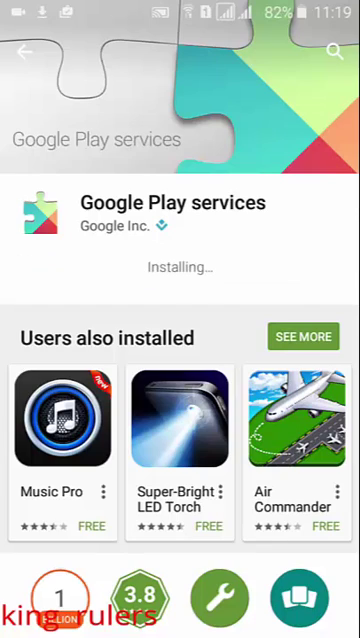
scroll(180, 400, "down", 2)
scroll(180, 400, "up", 2)
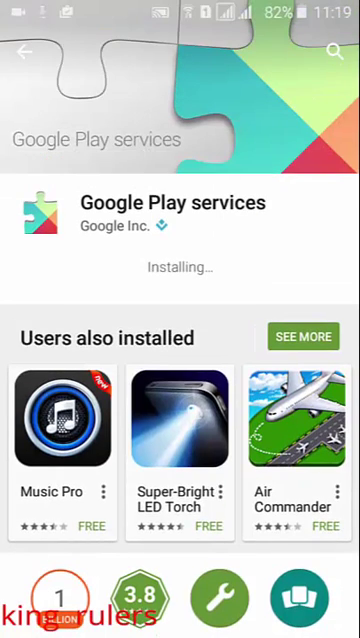
key("Home")
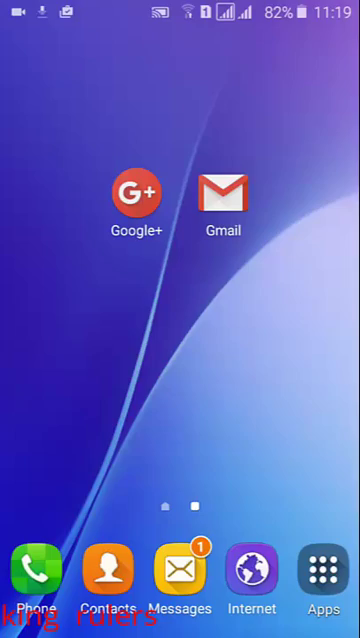
Reopen Gmail after the Play services update so the Primary inbox loads without crashing.
left_click(322, 568)
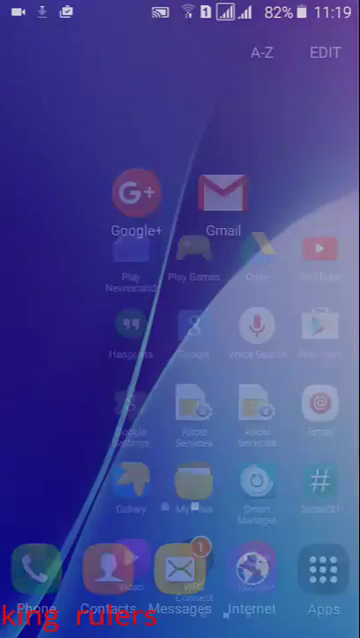
key("Home")
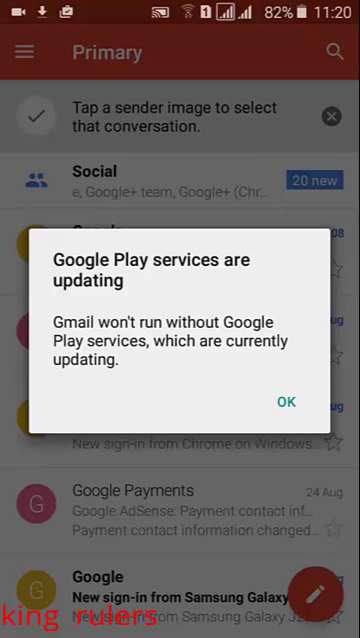
key("Home")
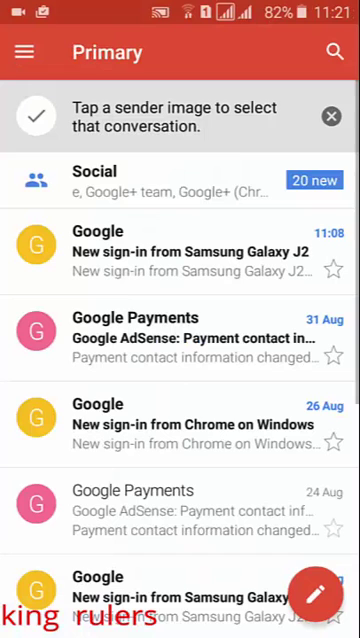
scroll(180, 400, "down", 5)
scroll(180, 400, "up", 10)
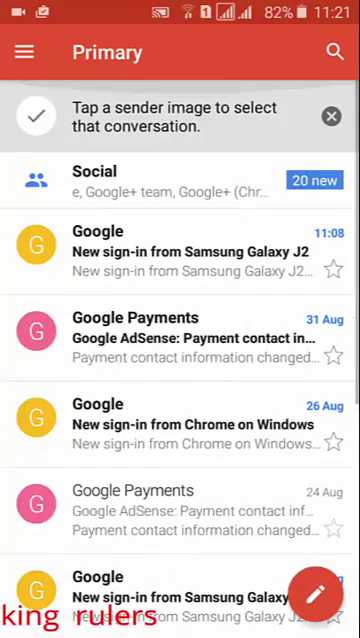
scroll(180, 400, "down", 5)
scroll(180, 400, "up", 5)
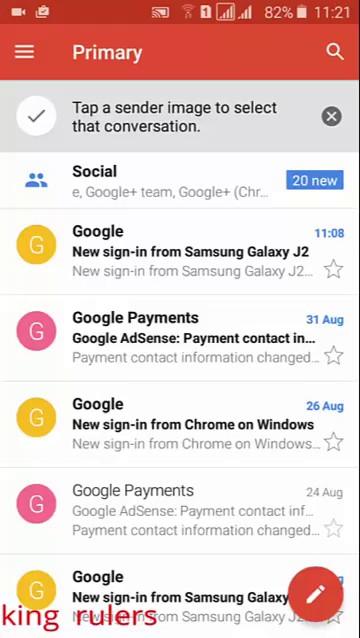
key("Home")
Open the app list, then close it to return to the home screen.
left_click(323, 575)
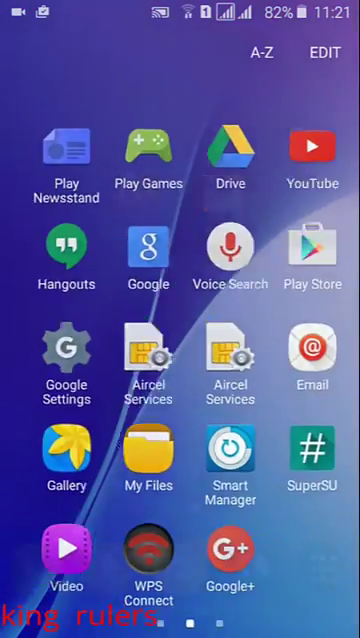
key("Home")
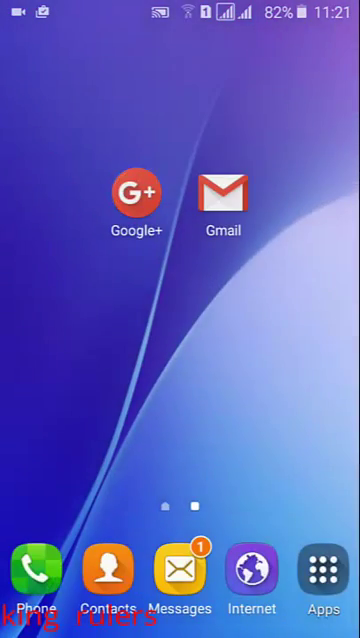